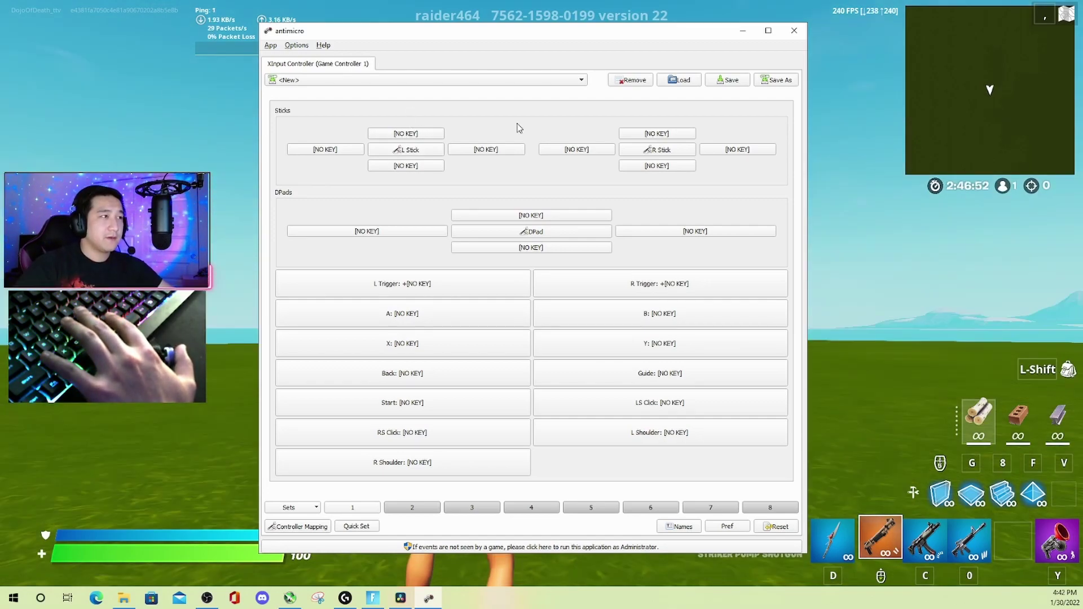
Step: Set the left stick's Stick Mode to Eight Way and close the Set L Stick dialog
left_click(411, 150)
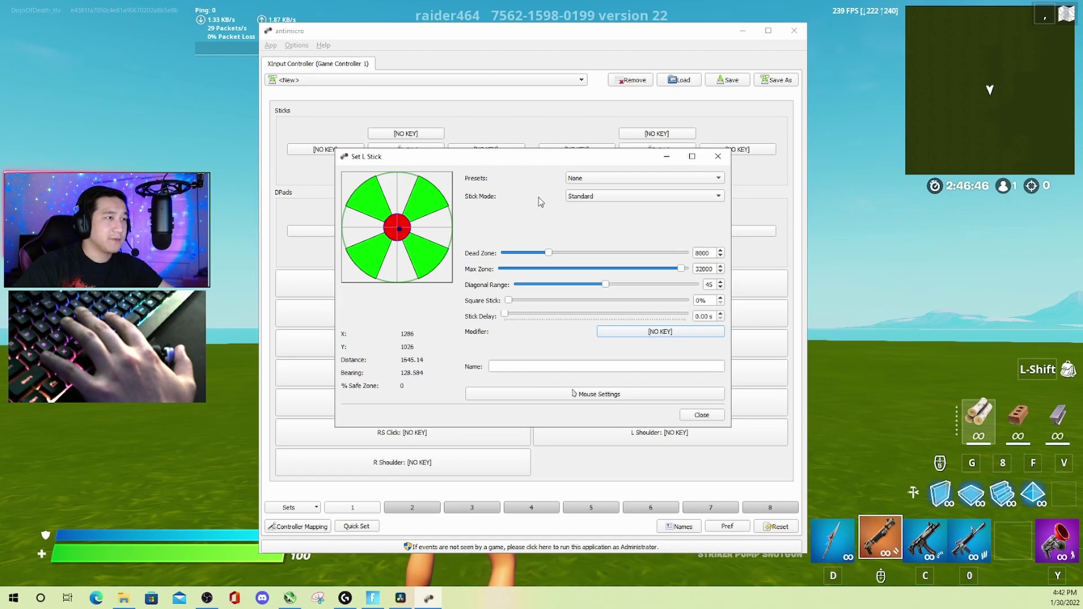
left_click(593, 199)
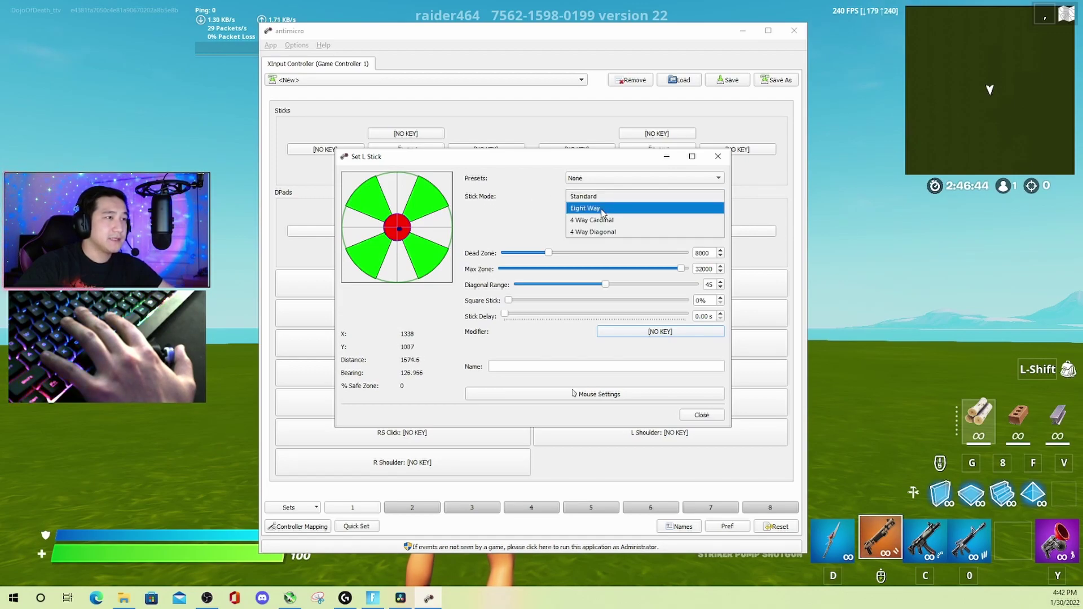
left_click(598, 208)
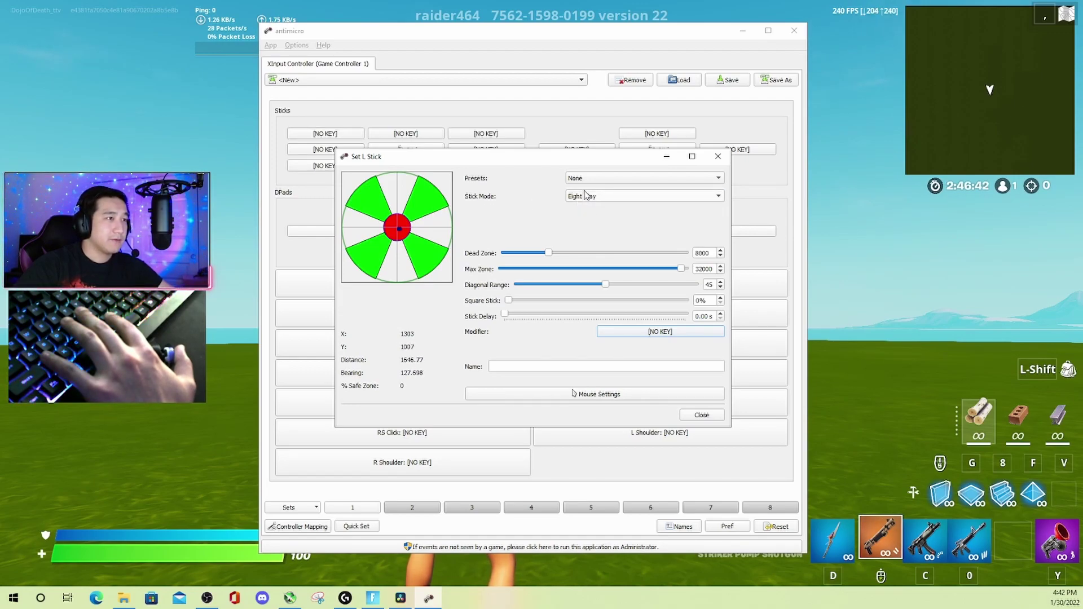
left_click(701, 415)
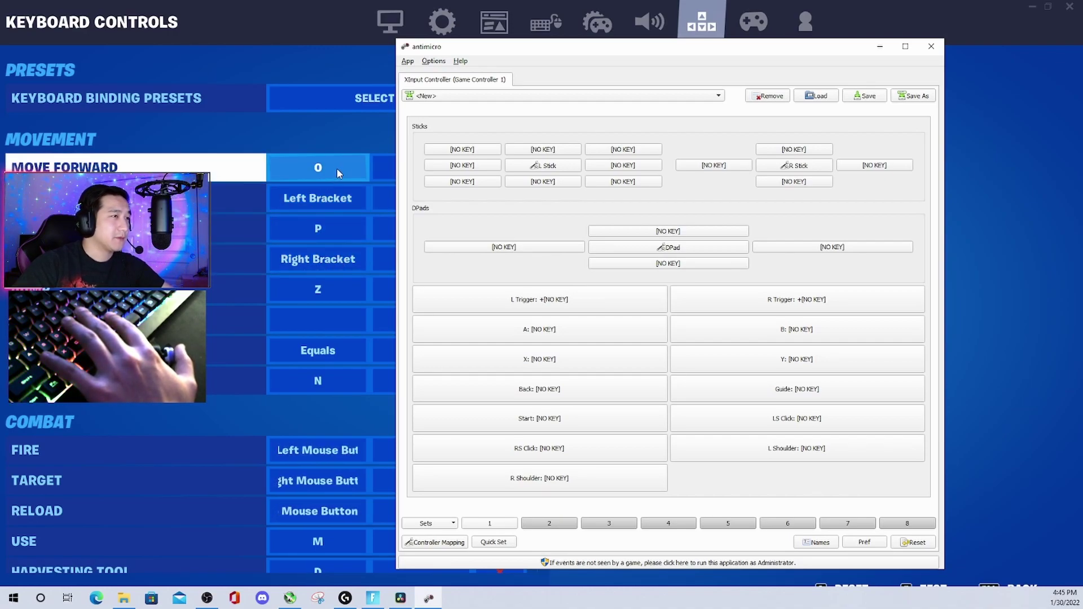
Step: Bind the left stick's main directions: up to O, left to [, right to ], down to P
left_click(543, 149)
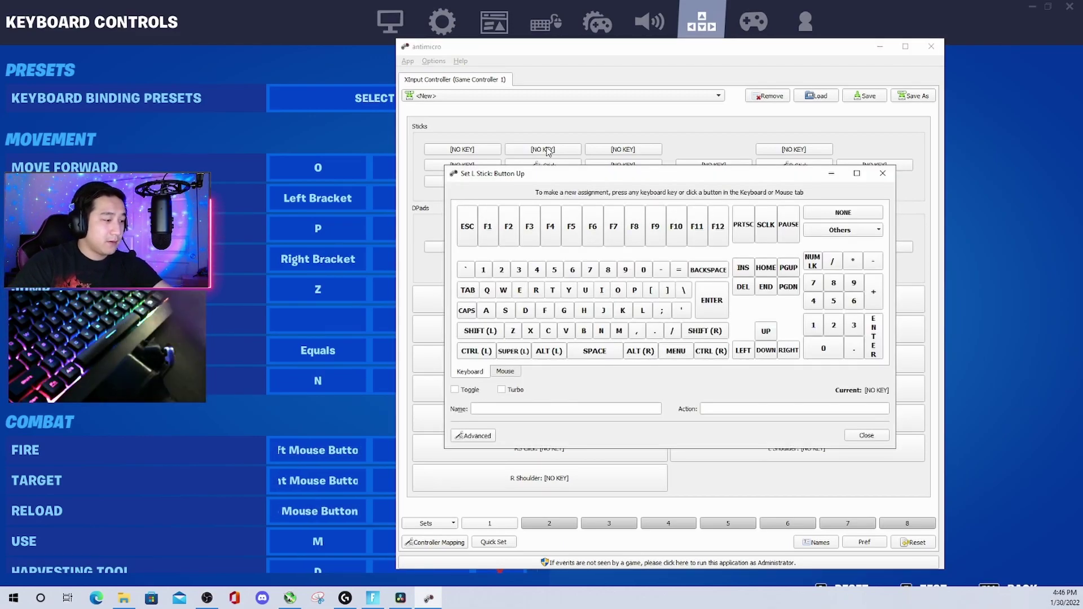
key("o")
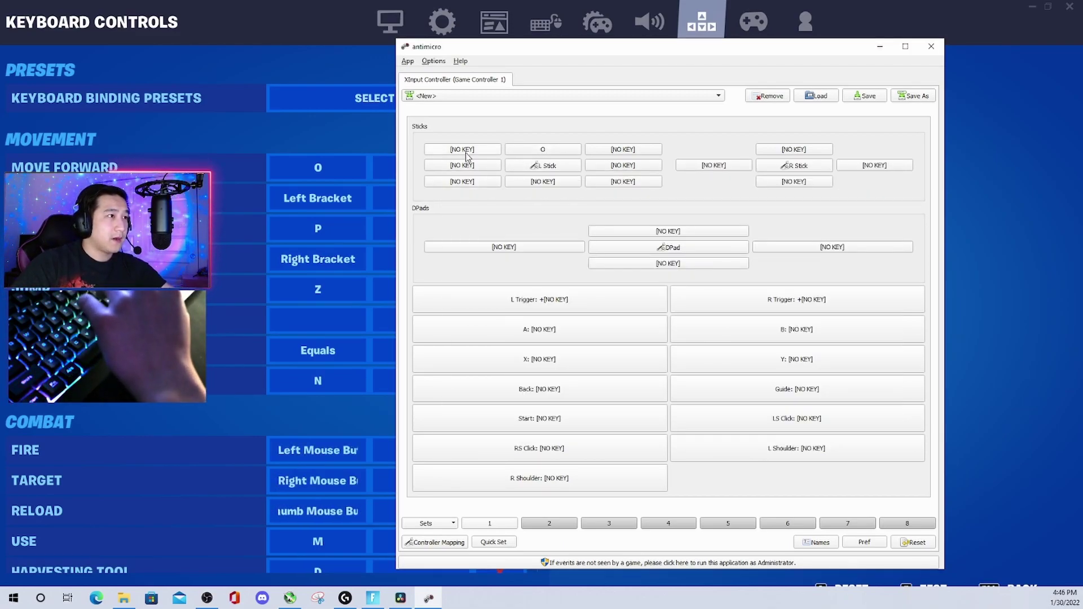
left_click(468, 165)
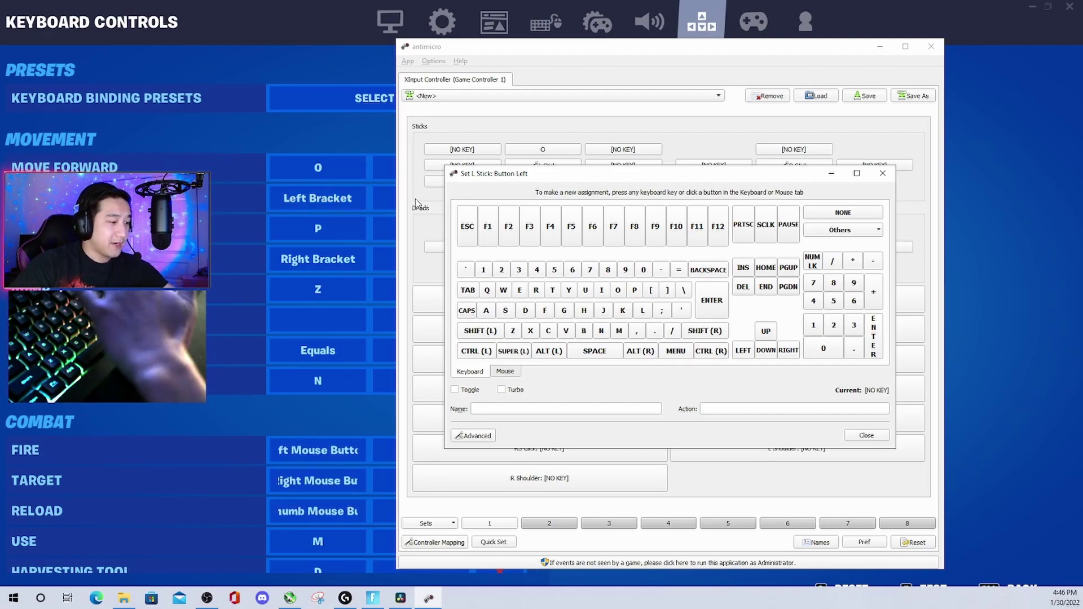
key("bracketleft")
left_click(605, 169)
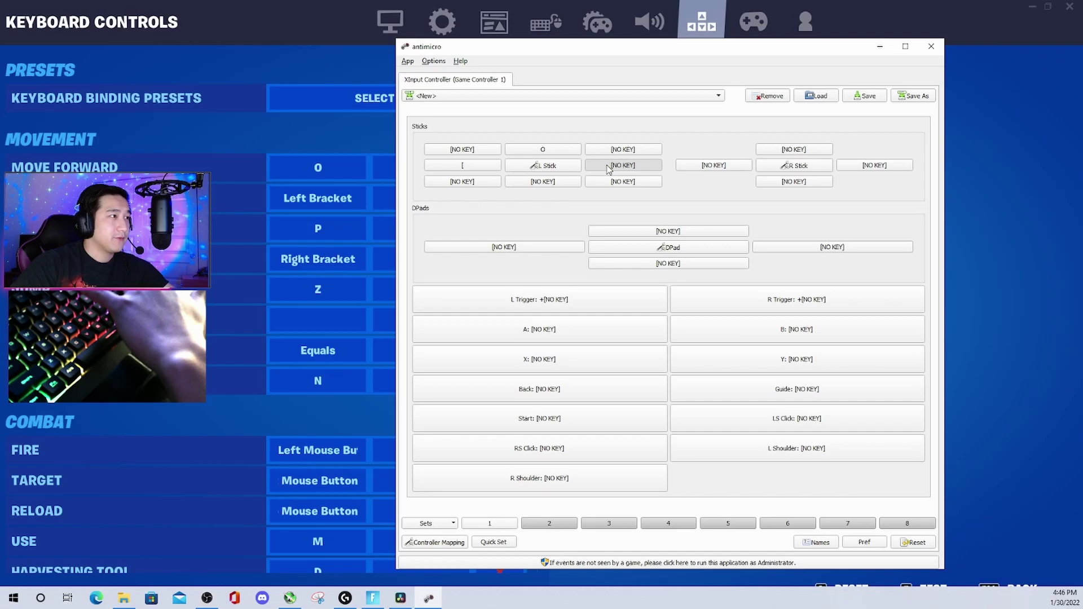
key("bracketright")
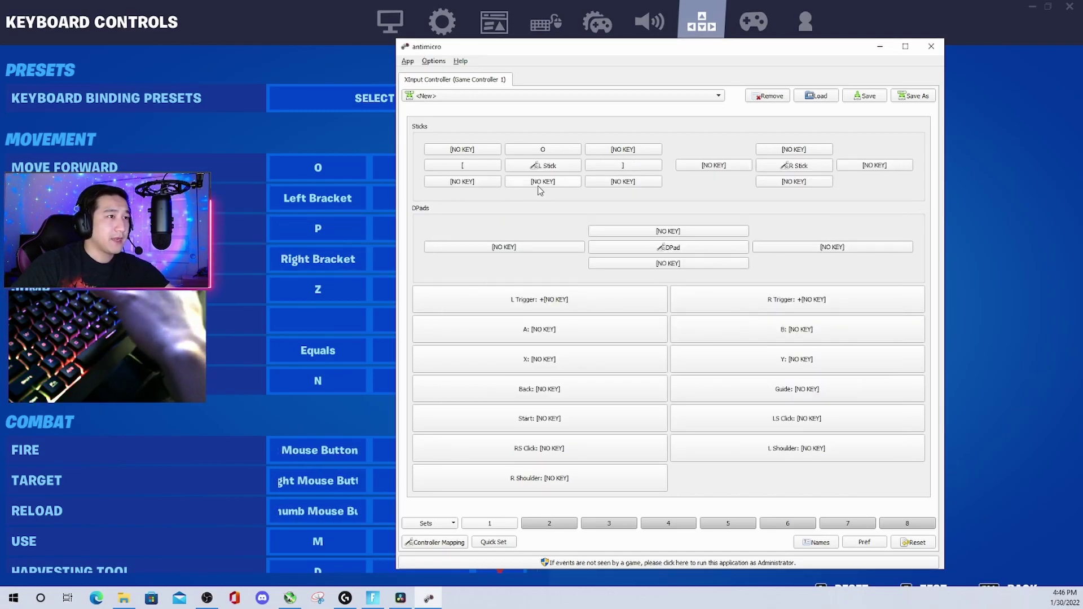
left_click(543, 182)
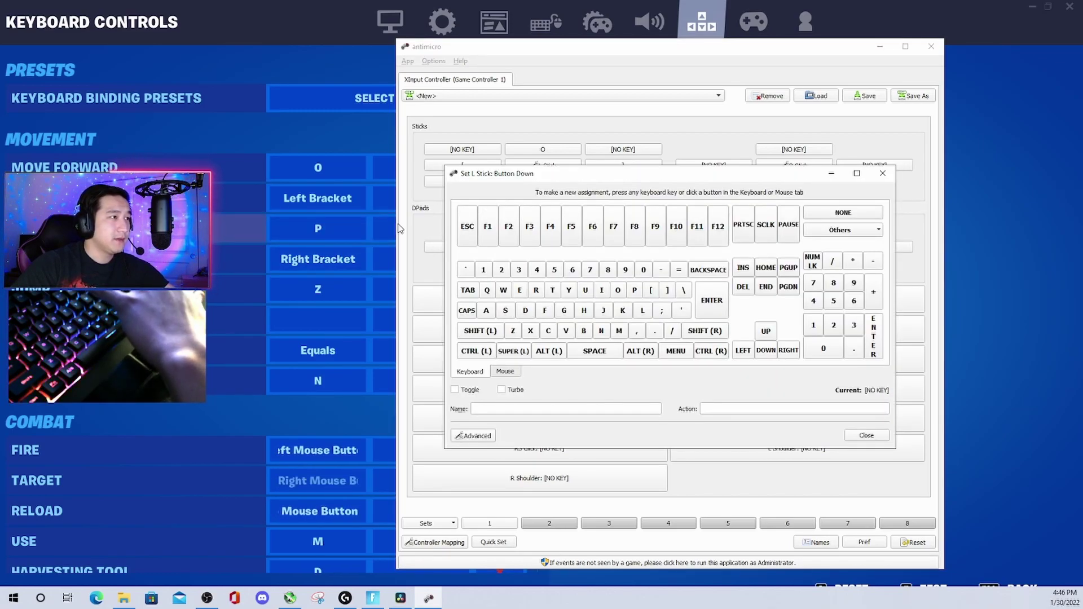
key("p")
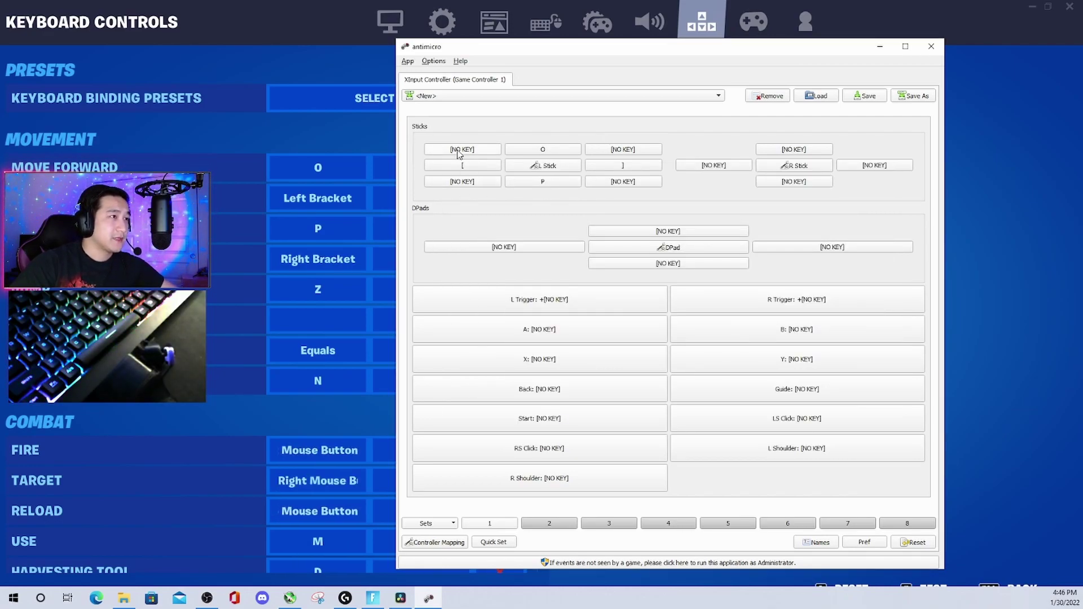
Step: Bind the diagonals: up-left and down-left to [, up-right and down-right to ]
left_click(461, 149)
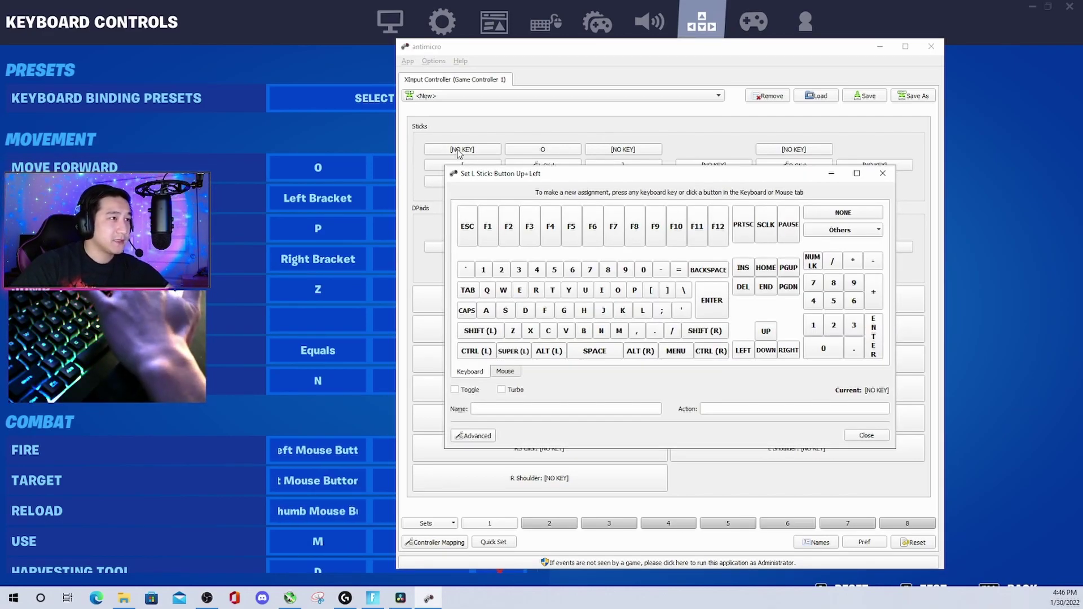
key("bracketleft")
left_click(461, 181)
key("bracketleft")
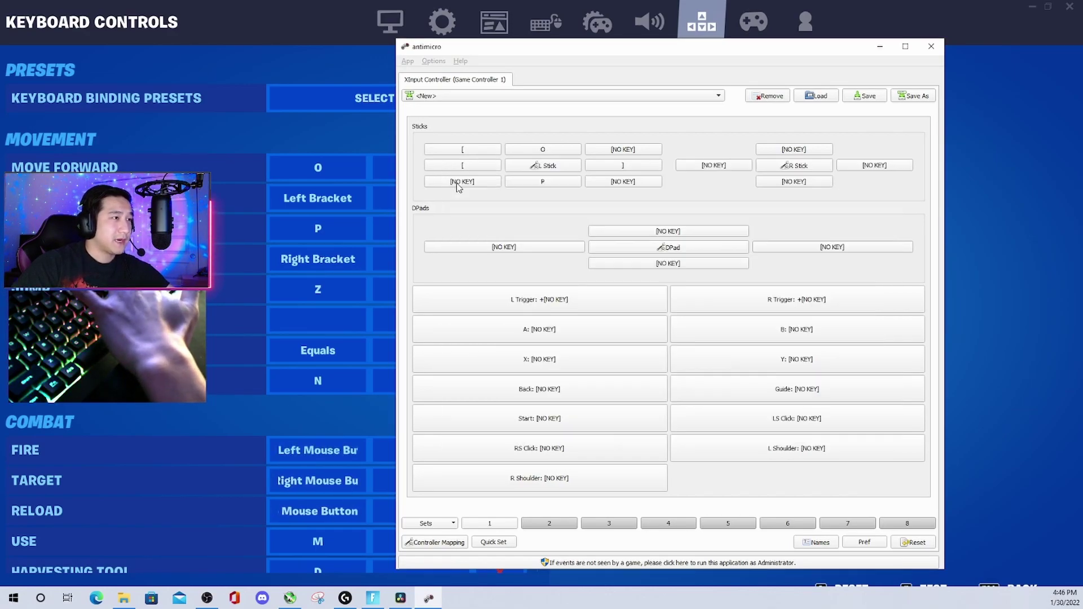
left_click(624, 150)
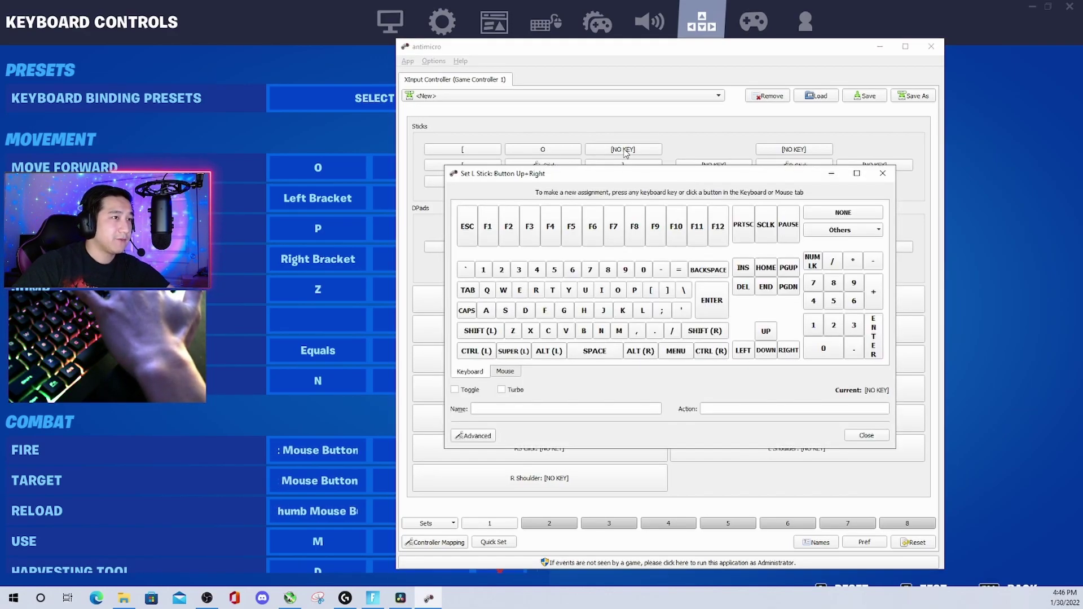
key("bracketright")
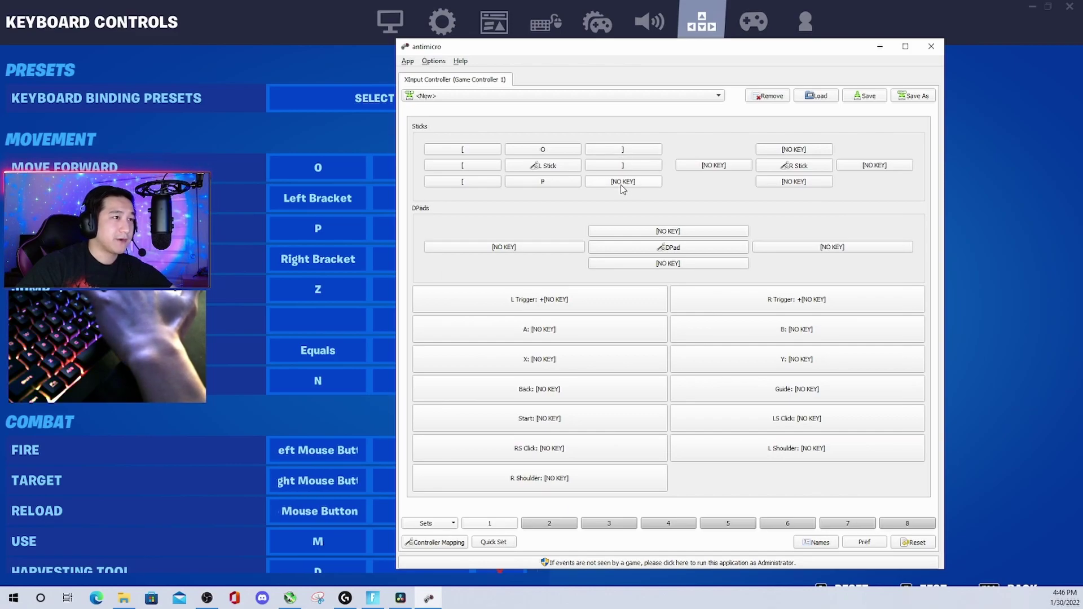
left_click(618, 182)
key("bracketright")
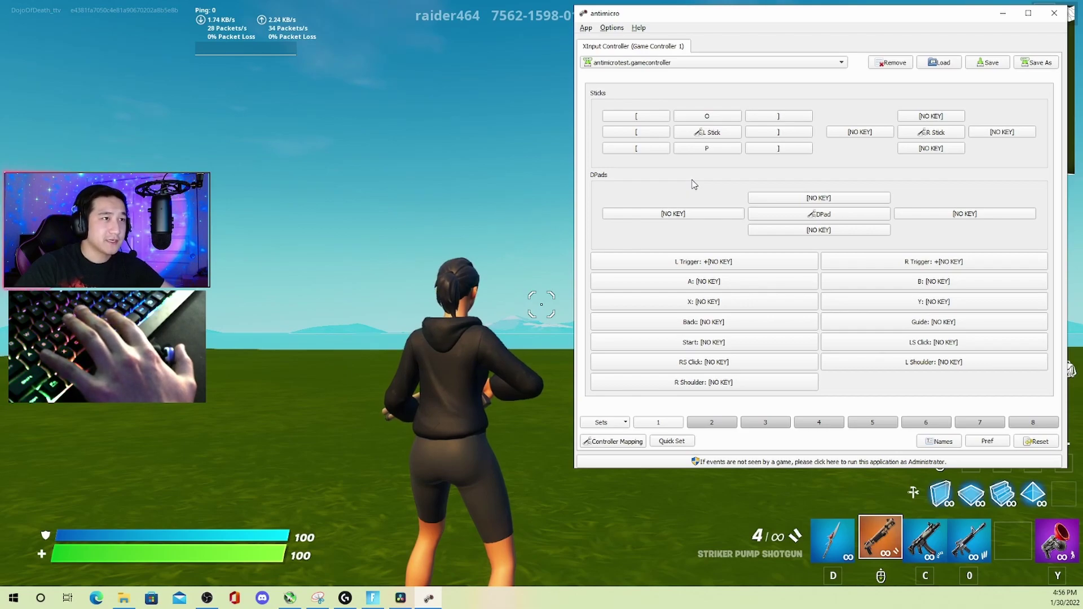
Step: Reopen the left stick settings and raise its dead zone from 8390 to 12072
left_click(714, 135)
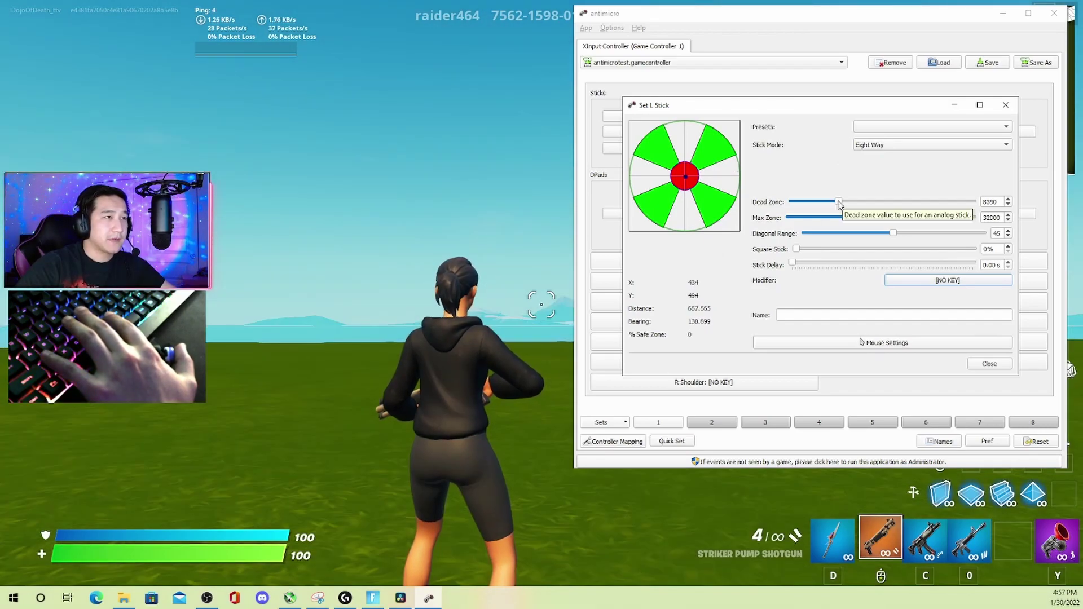
mouse_move(839, 204)
left_mouse_down()
mouse_move(887, 203)
mouse_move(834, 203)
mouse_move(860, 201)
left_mouse_up()
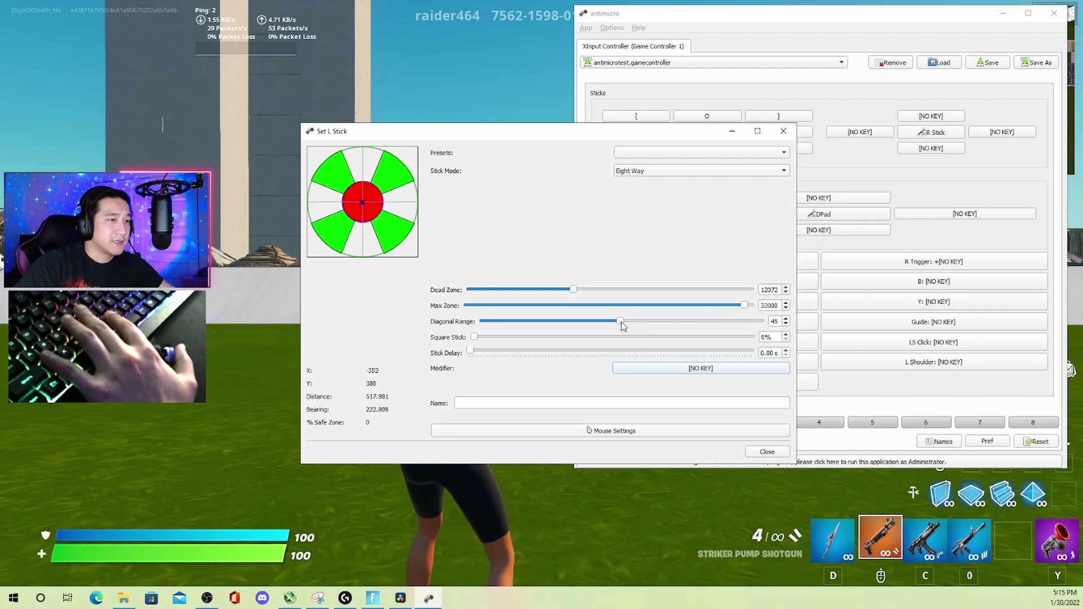
Step: Increase the left stick's diagonal range from 45 to 70, with square stick ending at 0%
left_click_drag(623, 326, 693, 320)
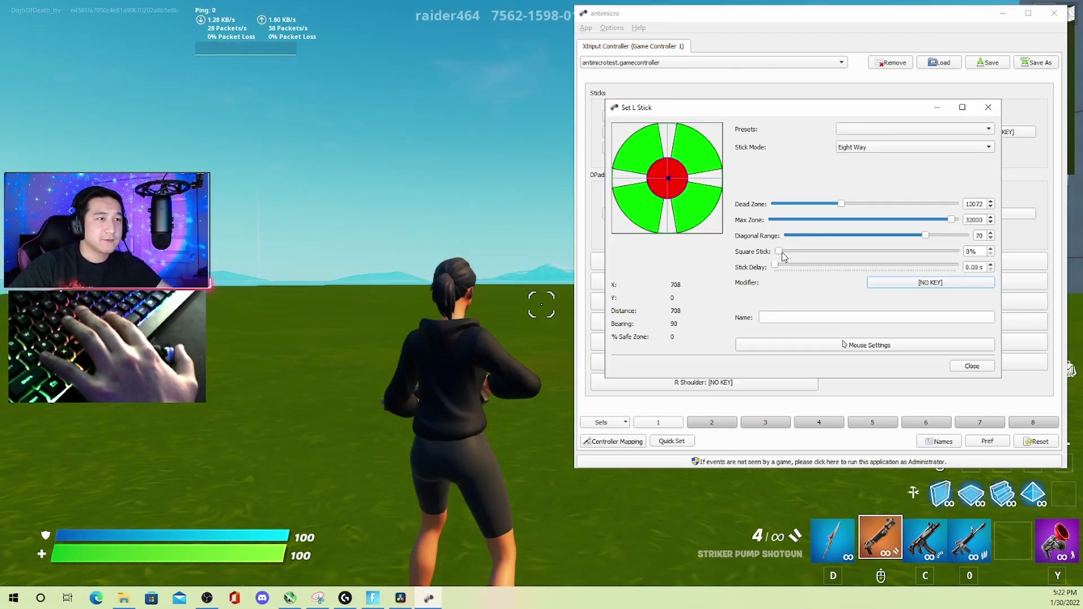
mouse_move(782, 254)
left_mouse_down()
mouse_move(909, 252)
mouse_move(772, 254)
left_mouse_up()
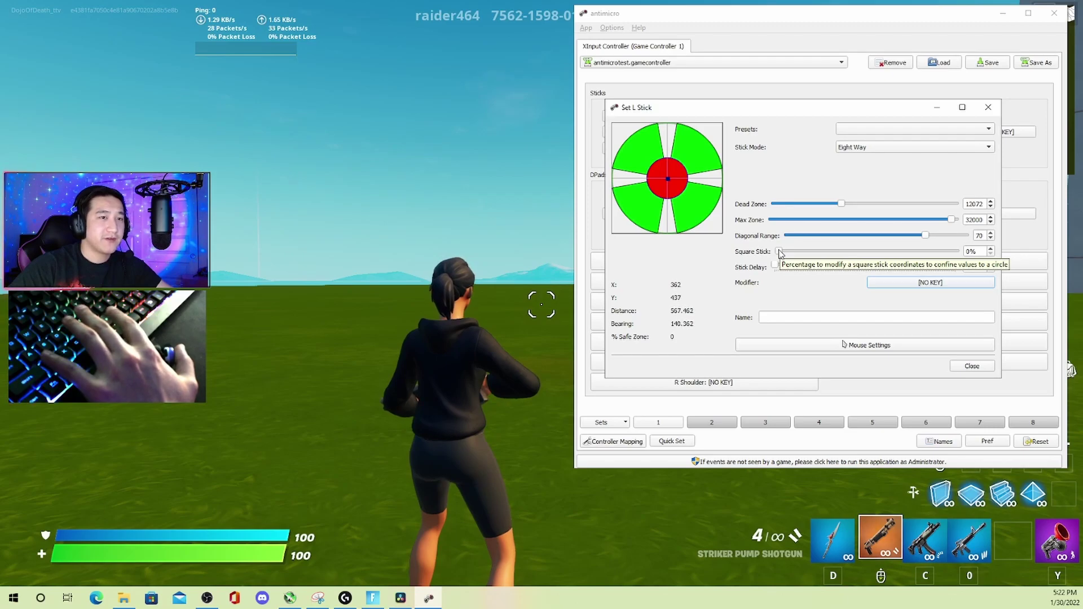
left_click_drag(780, 254, 988, 259)
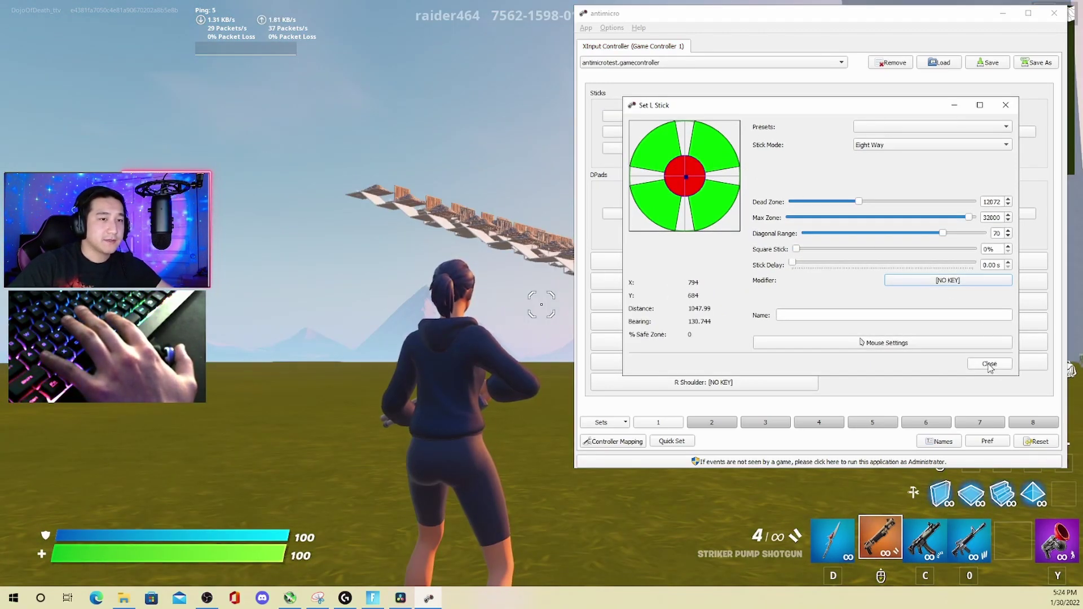
Step: Close the stick settings, keep antimicrotest.gamecontroller selected, and switch back to Fortnite
left_click(990, 364)
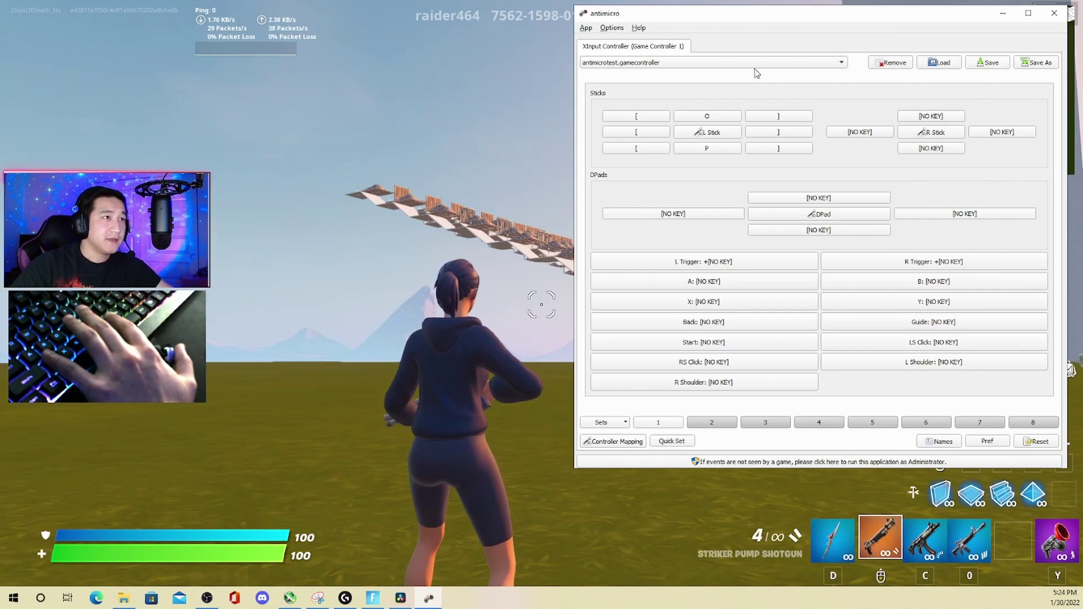
left_click(698, 67)
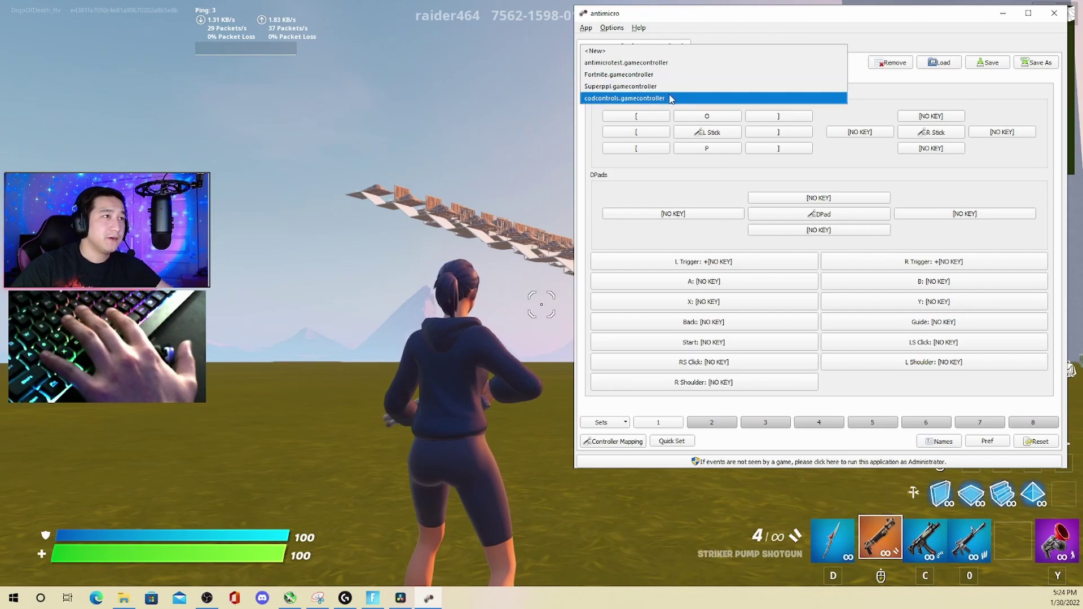
left_click(708, 60)
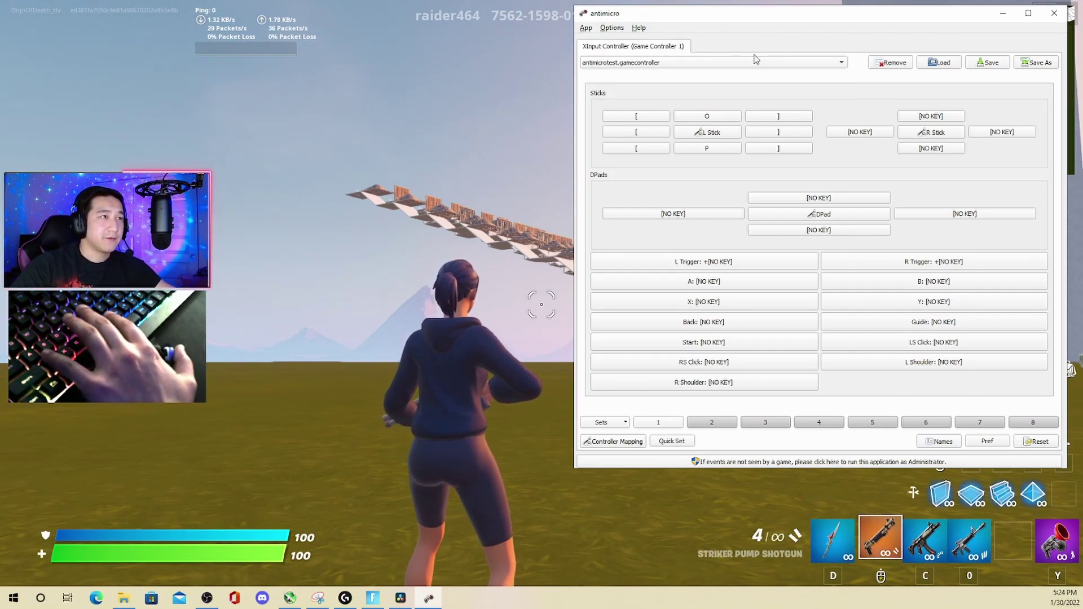
key("alt+Tab")
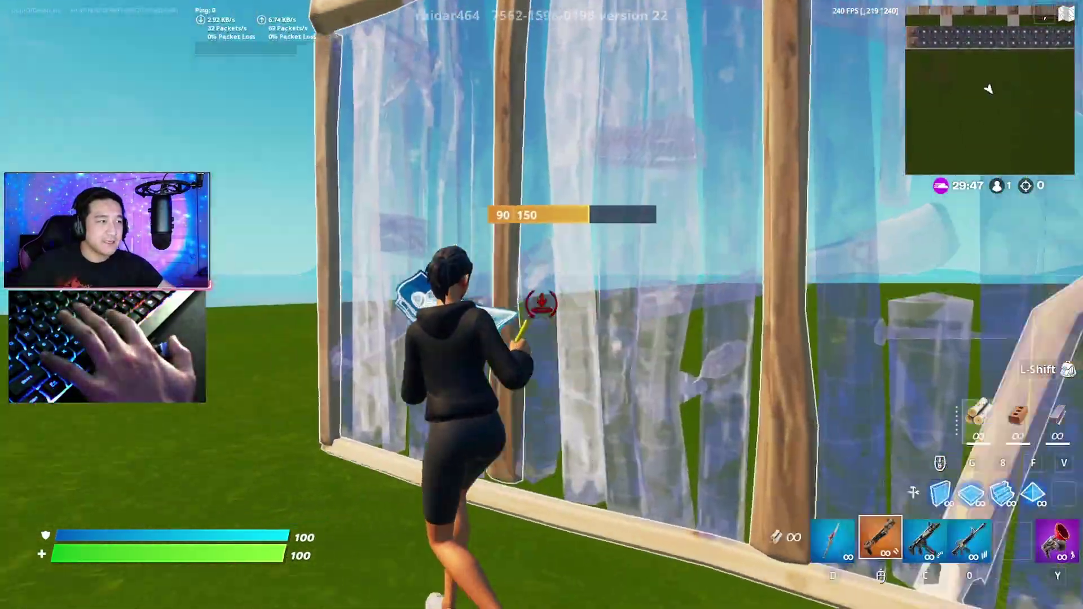
Step: Run with the remapped stick, building walls and ramps while climbing upward
left_click(541, 304)
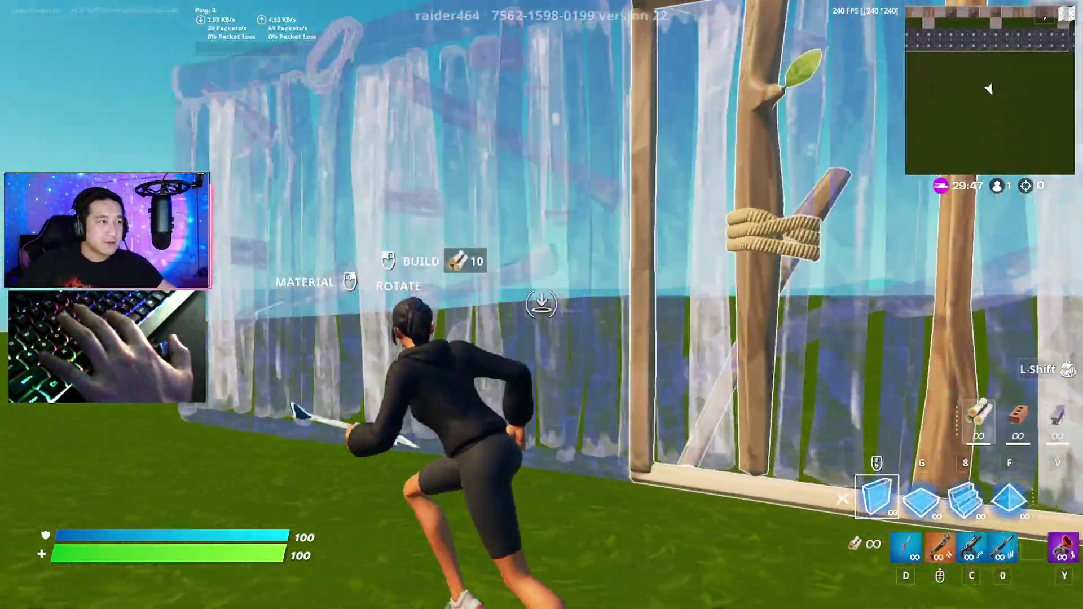
left_click(541, 305)
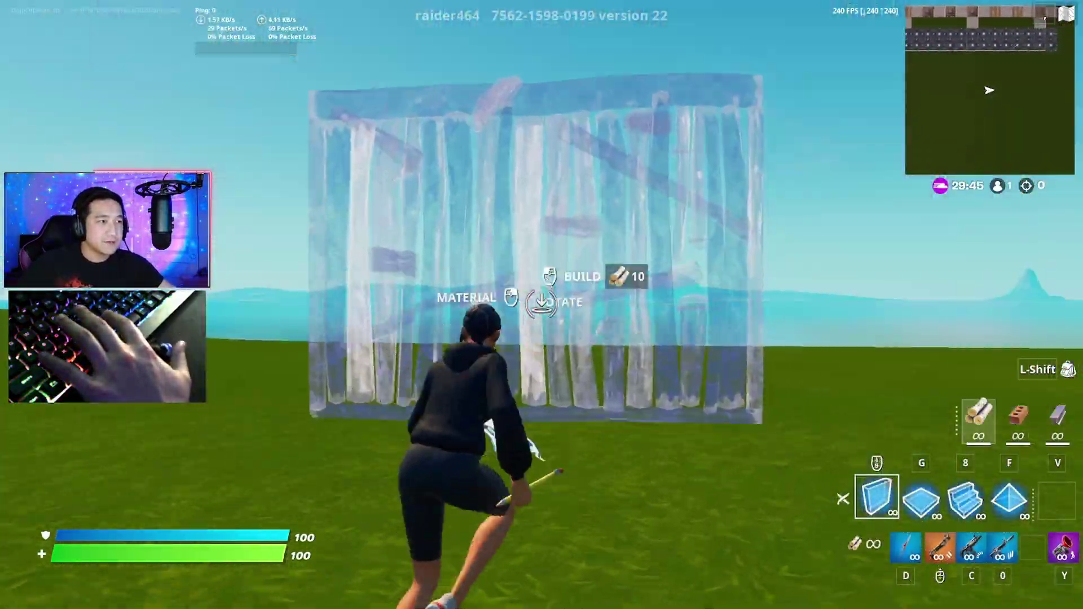
left_click(542, 304)
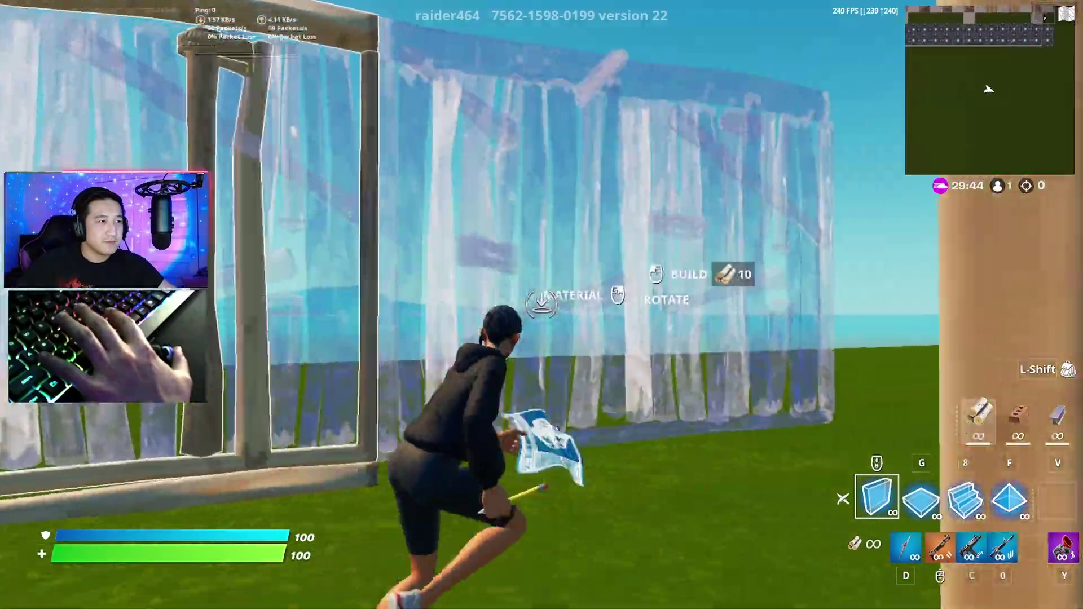
left_click(541, 304)
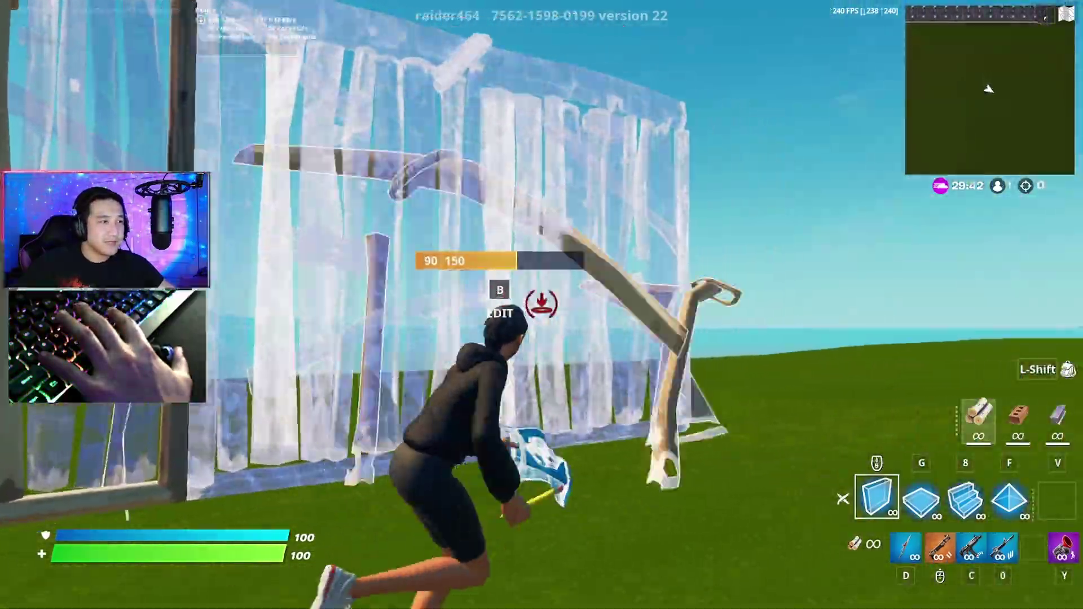
left_click(542, 304)
left_click(541, 305)
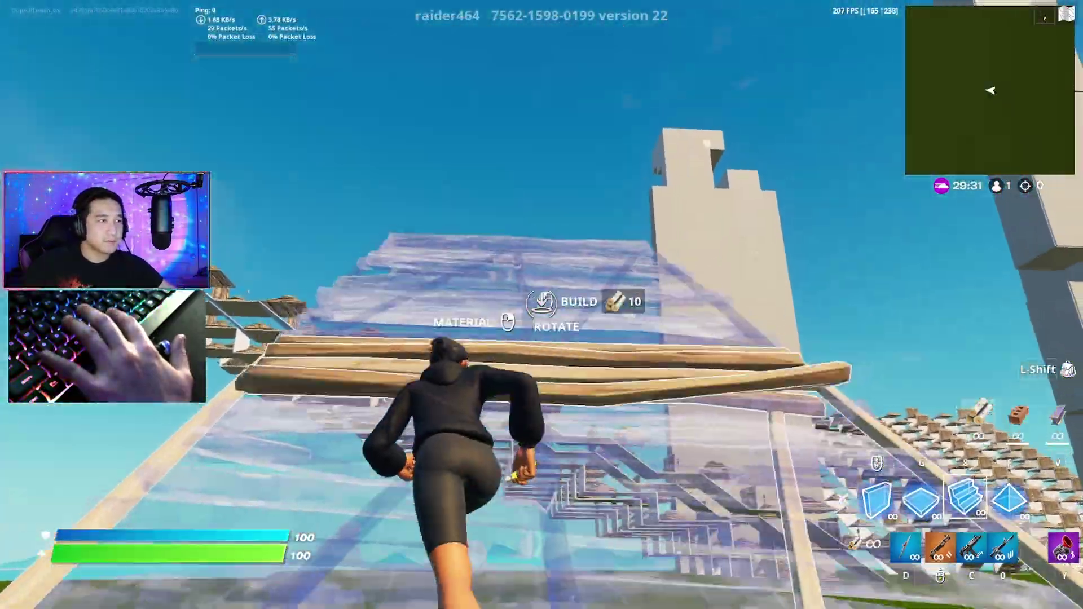
Step: Place two cone pieces while climbing, then start editing a cone
key("v")
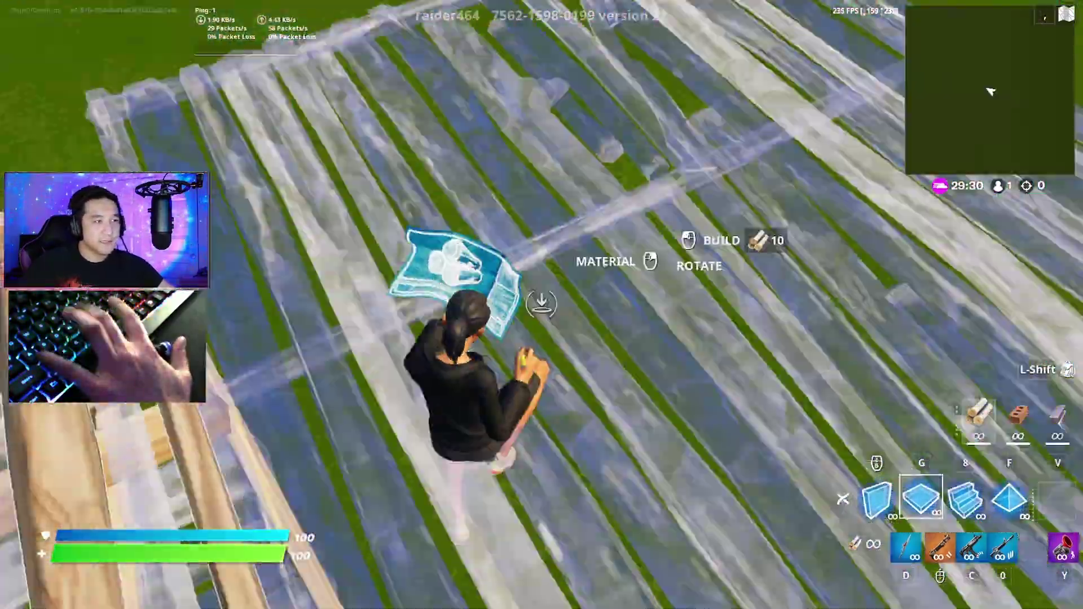
left_click(542, 305)
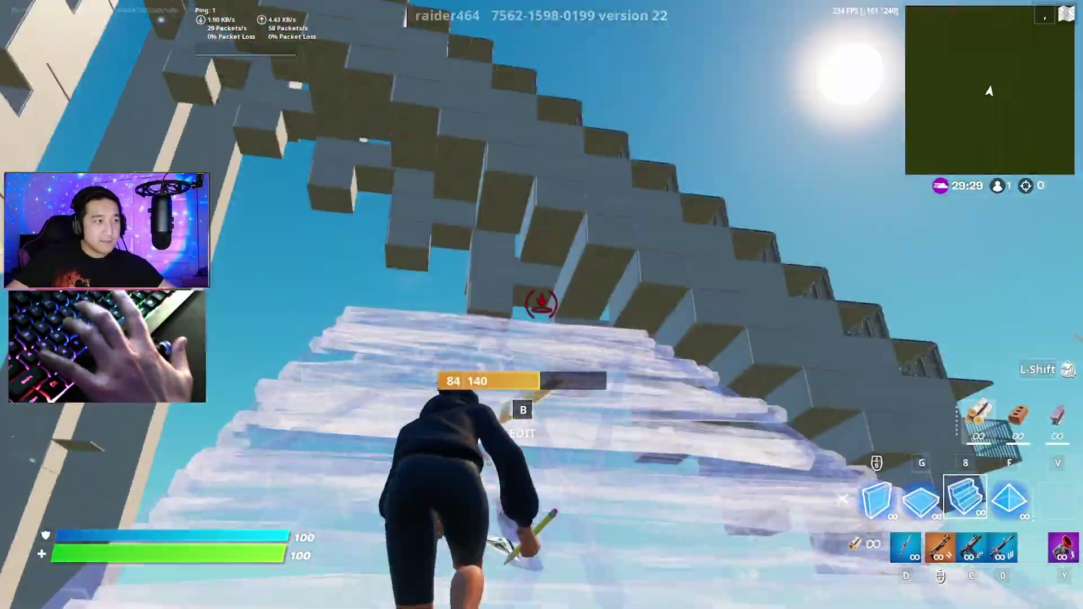
left_click(542, 305)
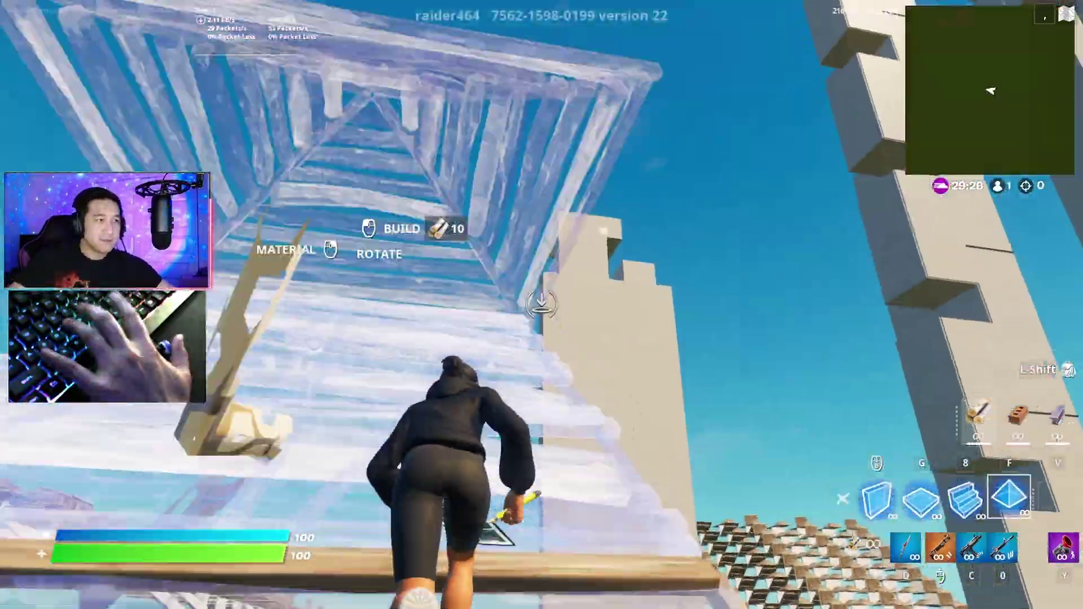
key("b")
key("b")
left_click(541, 305)
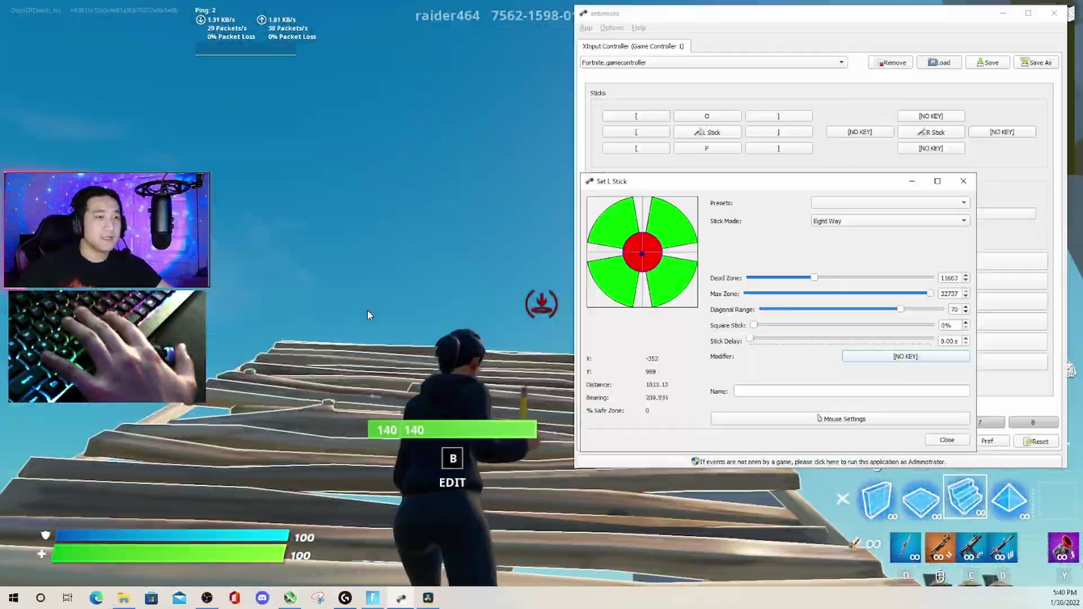